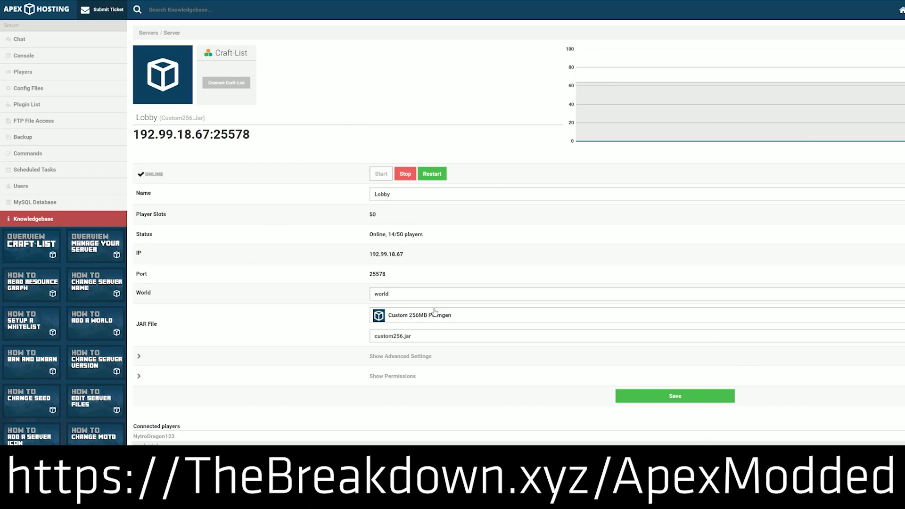
- Browse the modpacks available as the server's JAR file, including the Feed The Beast and Pixelmon entries
left_click(410, 316)
scroll(411, 425, "down", 5)
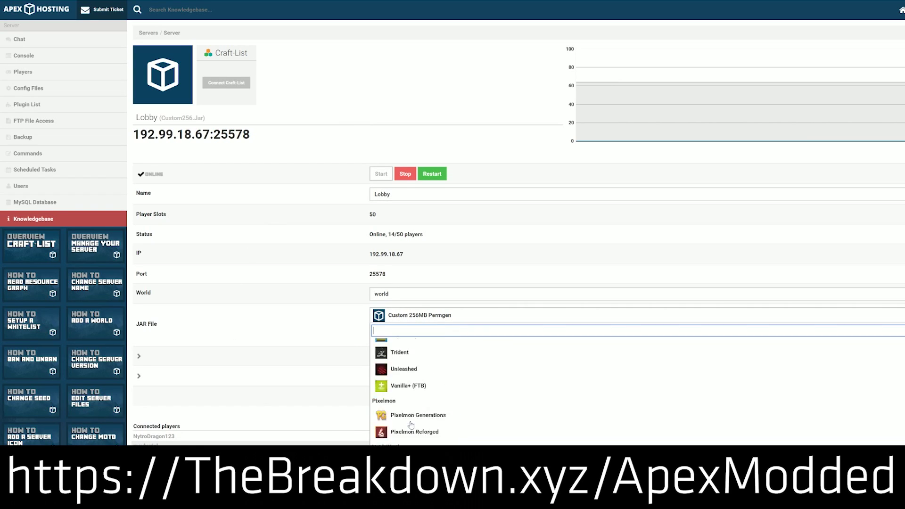
scroll(411, 425, "up", 10)
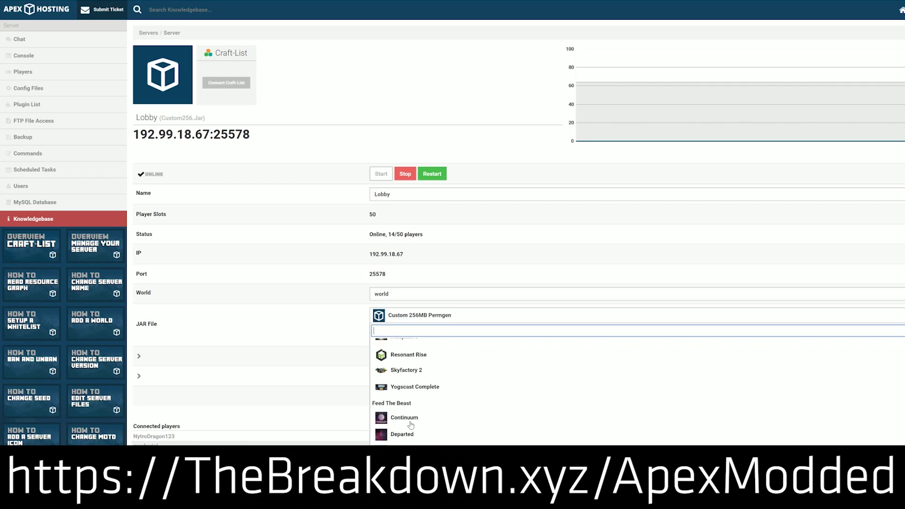
scroll(410, 425, "up", 8)
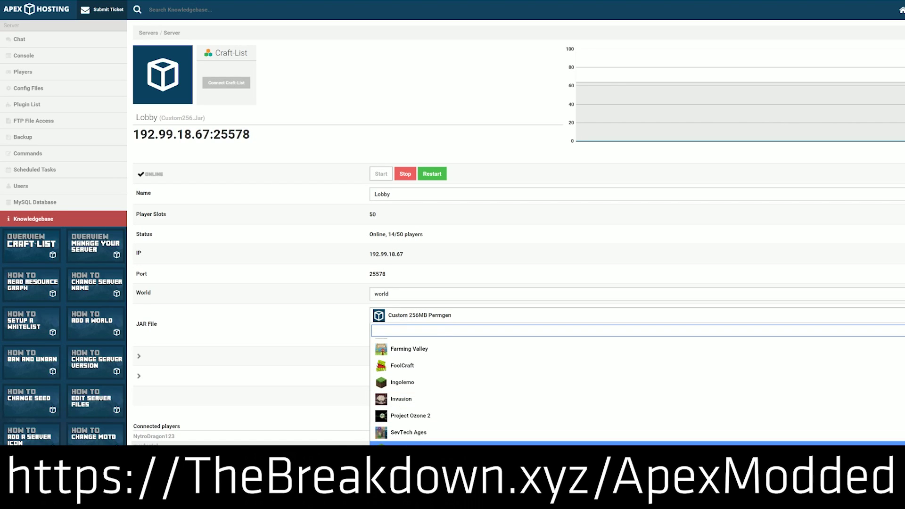
scroll(404, 424, "down", 3)
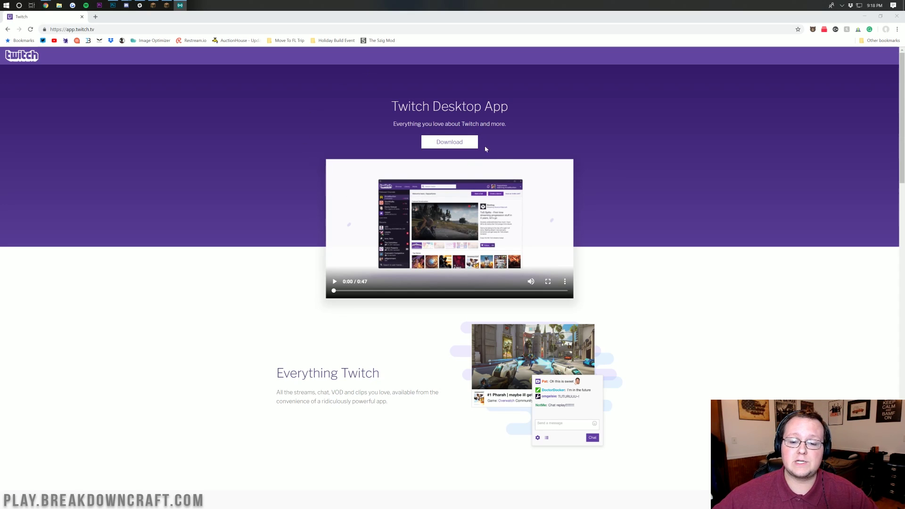
- Download the Twitch desktop app installer, minimize the browser and place the installer file in the open on the desktop
left_click(446, 143)
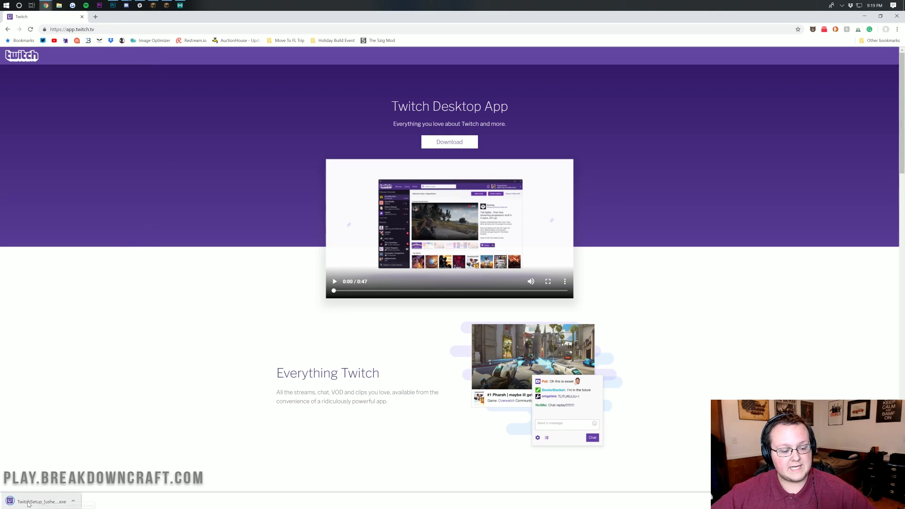
left_click(864, 16)
left_click_drag(13, 21, 462, 58)
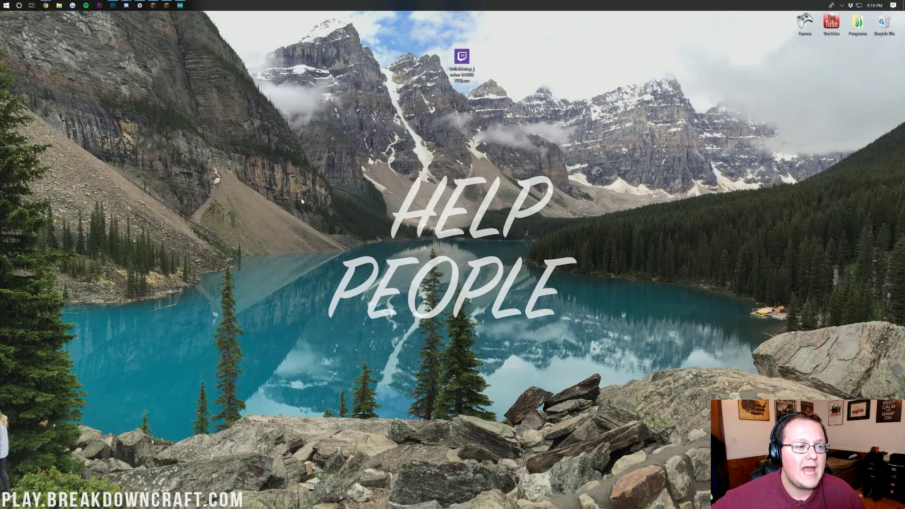
- Find and open the Windows Downloads folder to check where downloaded files are stored, and close it again
left_click(6, 6)
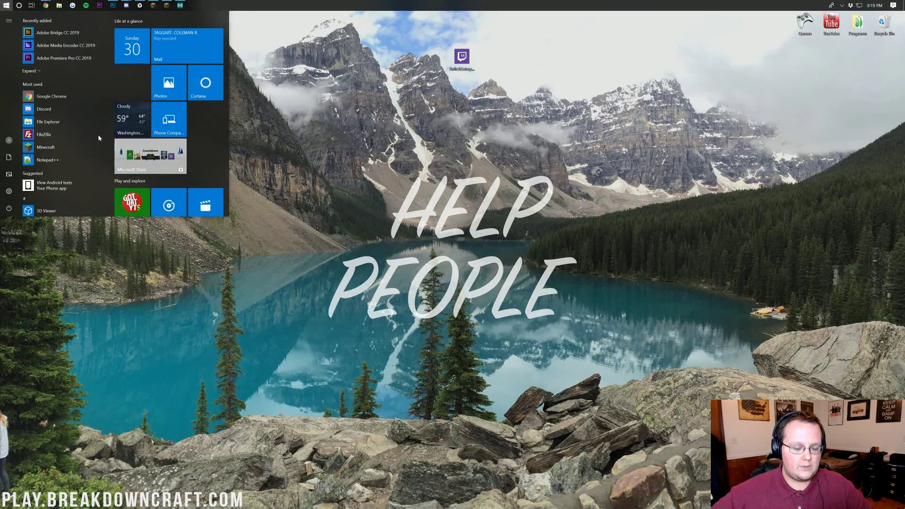
type("downloads")
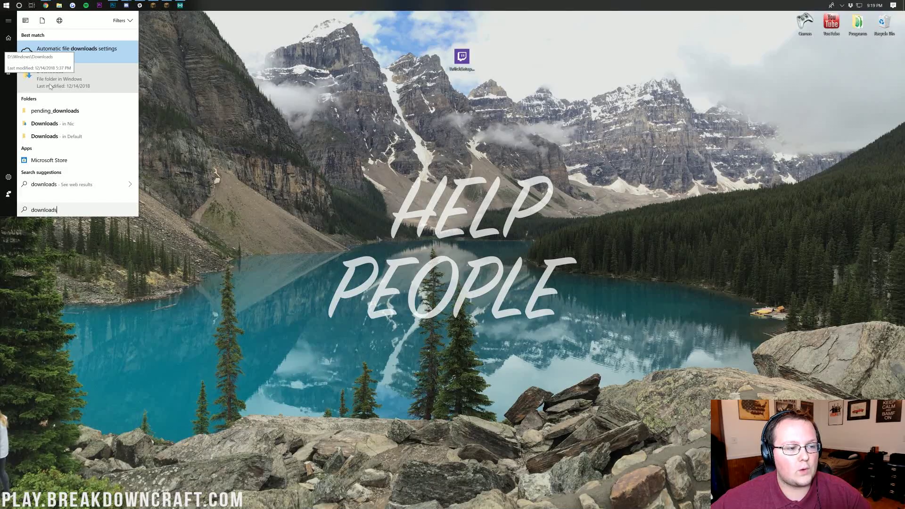
left_click(82, 80)
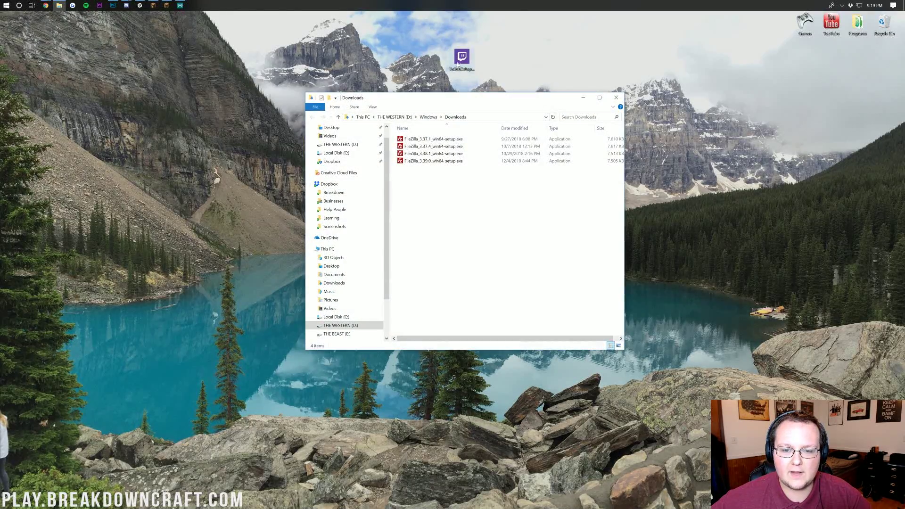
left_click_drag(462, 57, 495, 60)
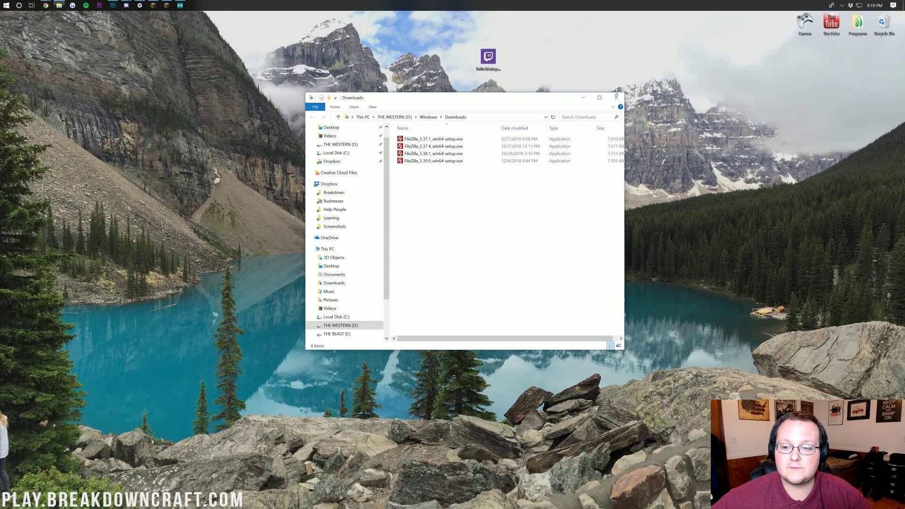
left_click(613, 98)
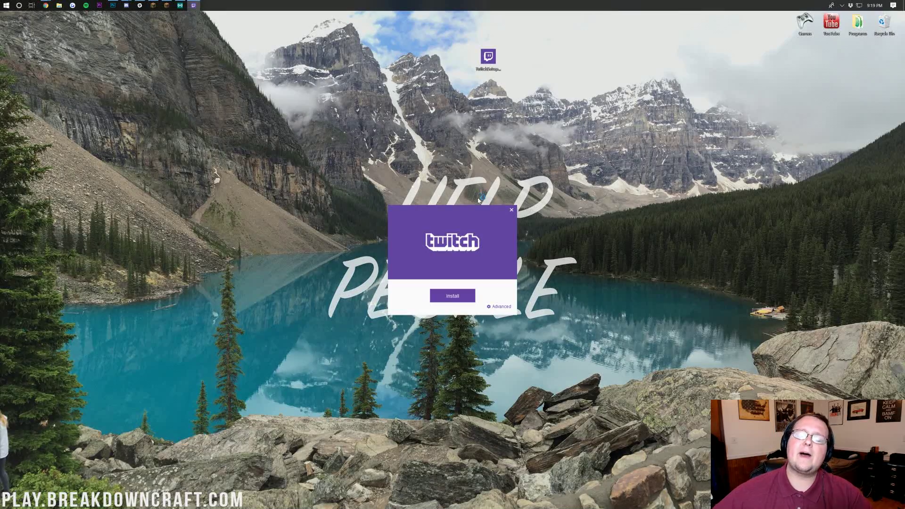
- Install the Twitch desktop app and log in with the remembered account, declining Friend Sync
left_click_drag(470, 157, 483, 138)
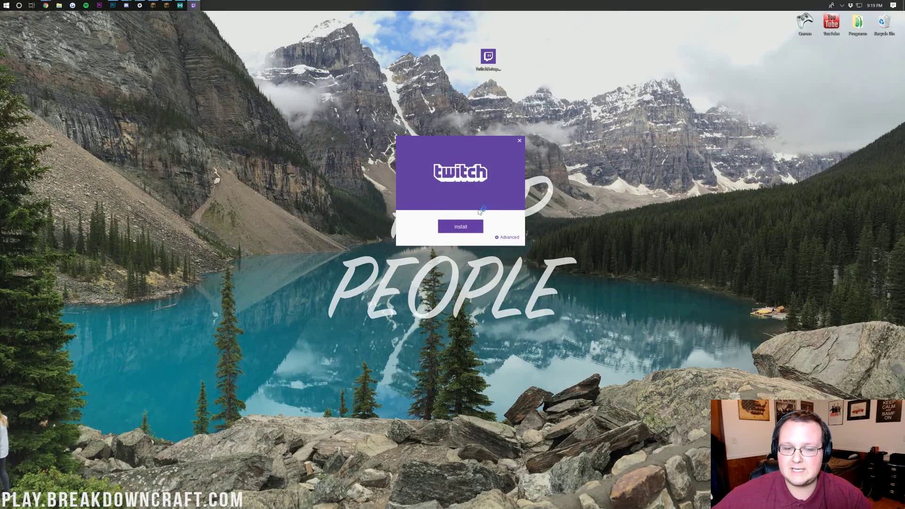
left_click(473, 226)
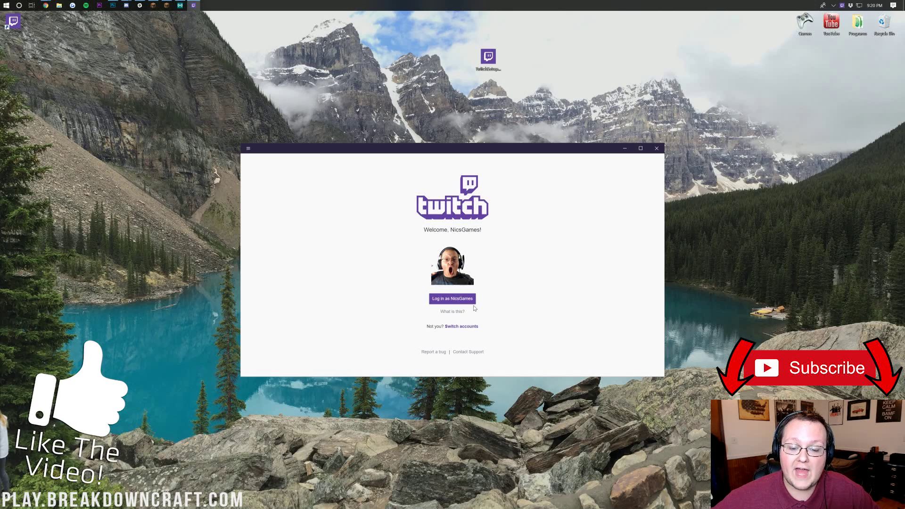
left_click(439, 299)
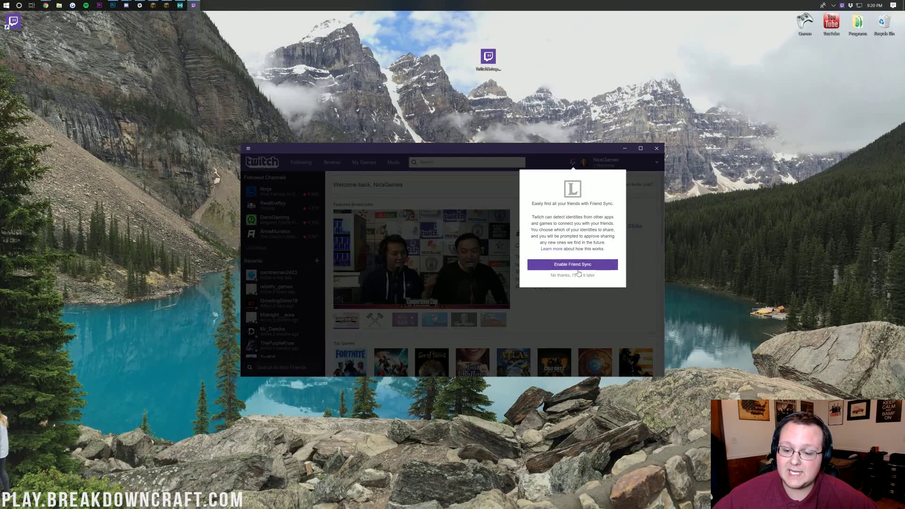
left_click(564, 278)
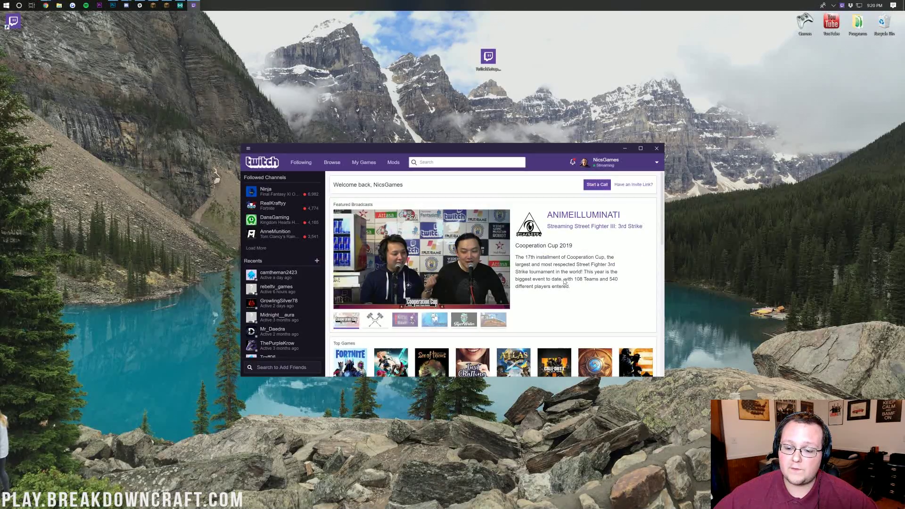
- Open Minecraft among the moddable games in Twitch and install its missing components
left_click(398, 165)
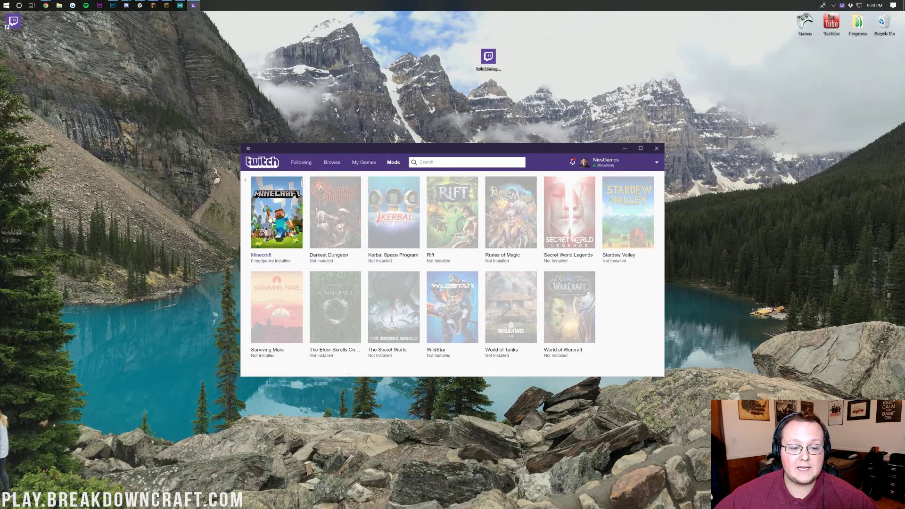
left_click(269, 208)
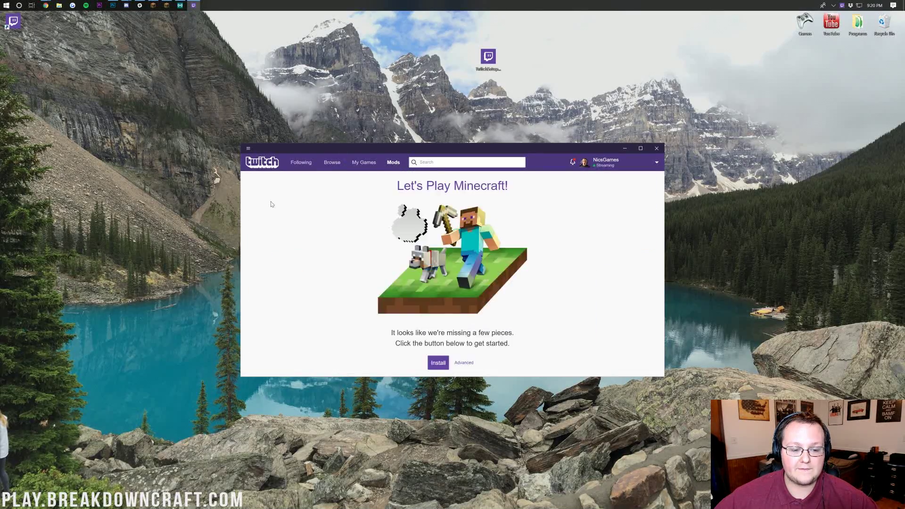
left_click(438, 362)
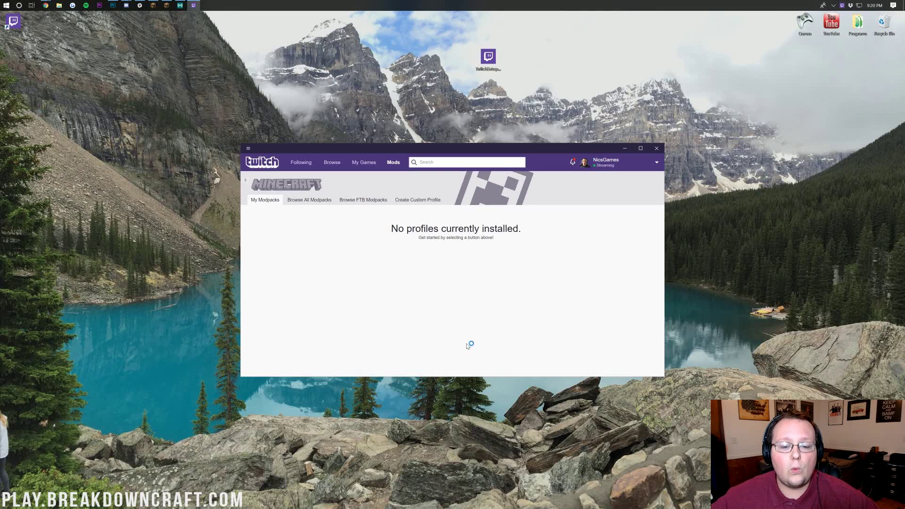
- Search all Minecraft modpacks for "stoneblock" and install FTB Presents Stoneblock 2
left_click(297, 200)
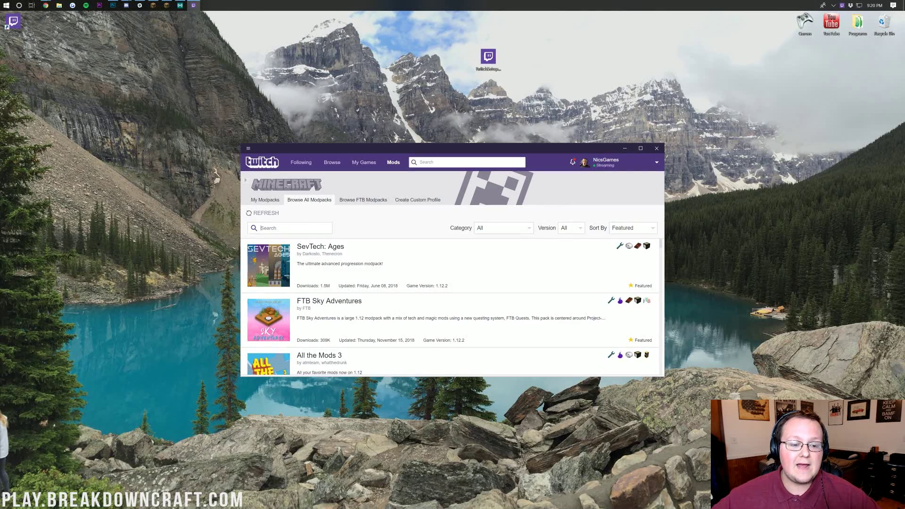
type("stoneblock")
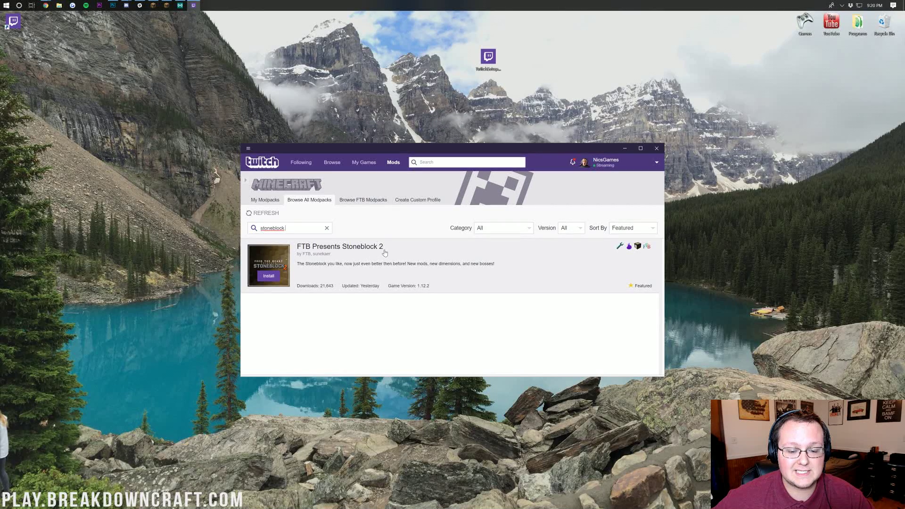
left_click(269, 277)
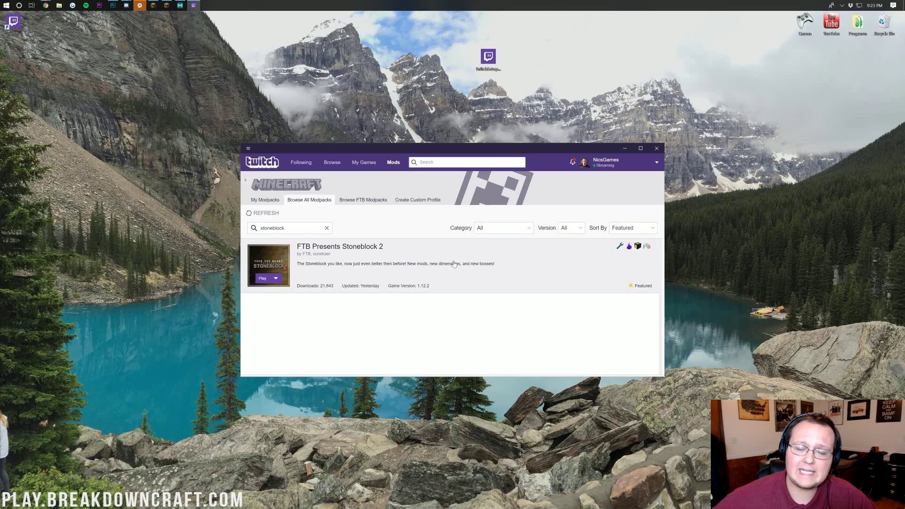
- Start FTB Presents Stoneblock 2 from Twitch and open its profile in the Minecraft Launcher's launch options
left_click(263, 279)
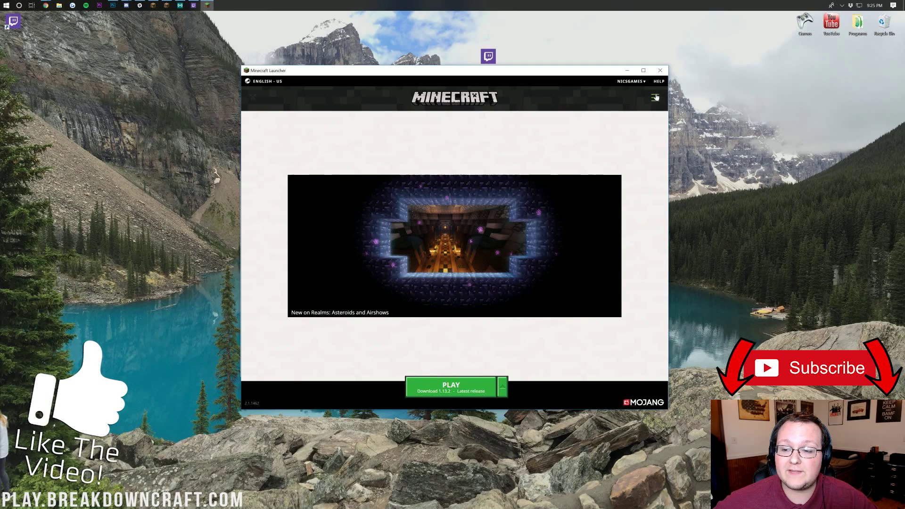
left_click(655, 99)
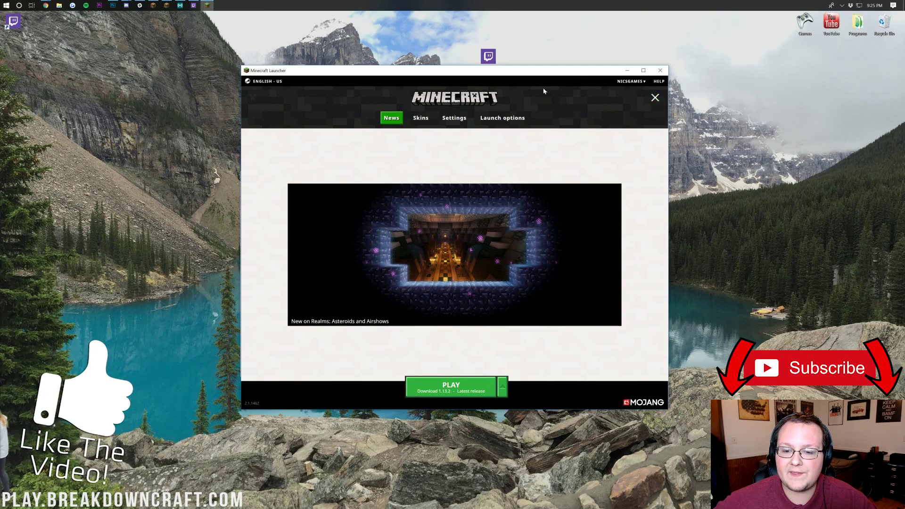
left_click(503, 118)
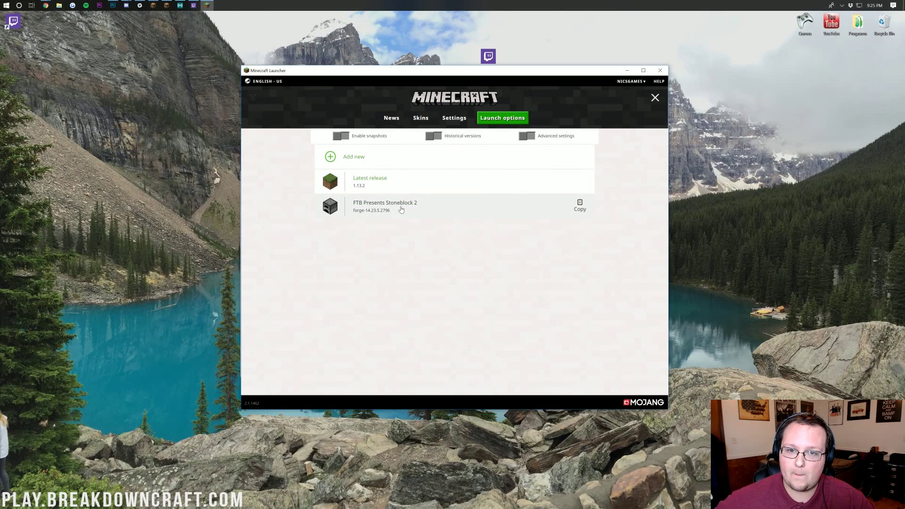
left_click(401, 209)
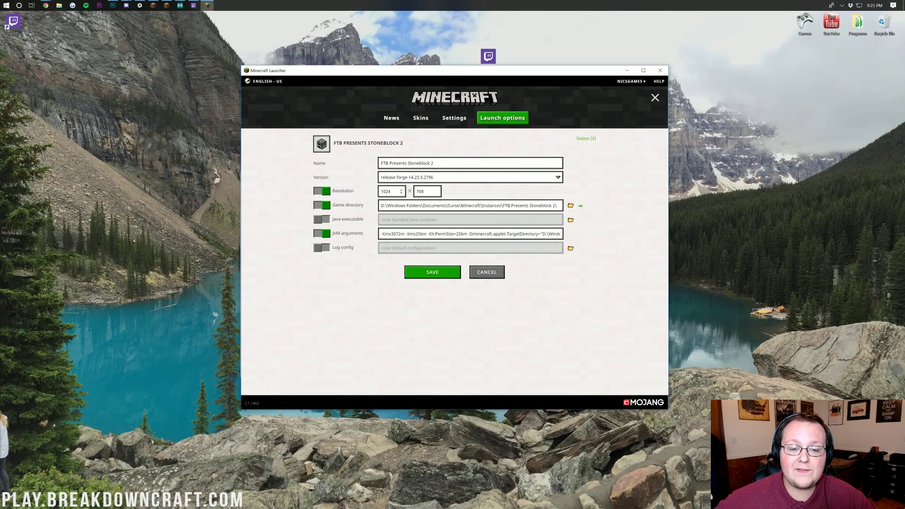
- Set the profile's resolution to 1920 x 1080 and its JVM maximum memory to -Xmx6072m, and save the profile
double_click(389, 192)
type("192")
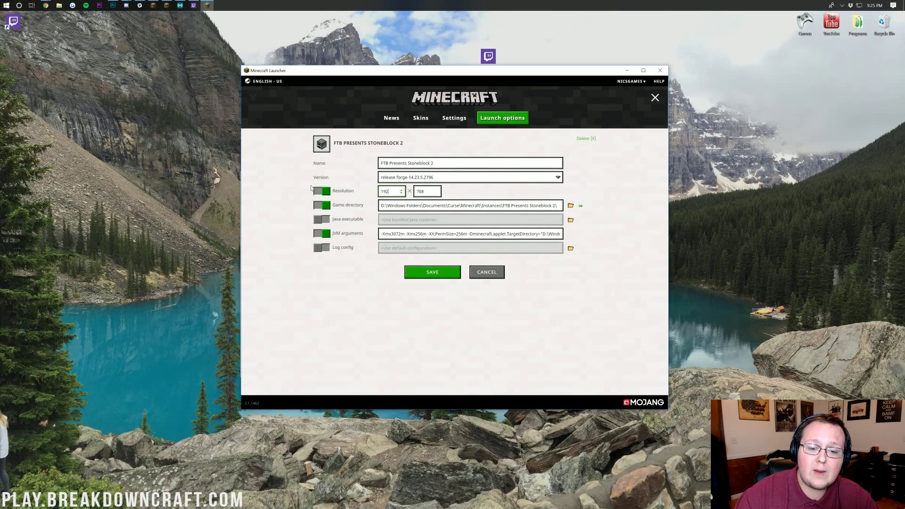
type("0")
key("Tab")
type("10")
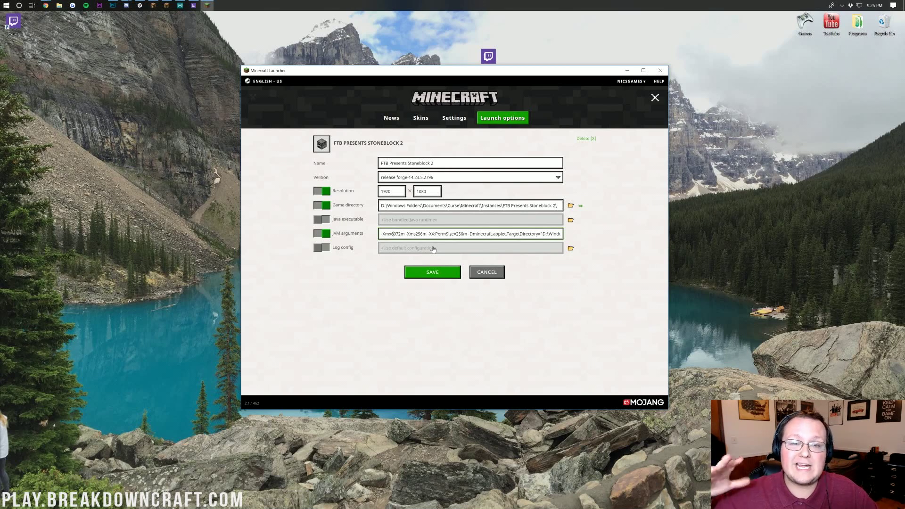
left_click(430, 275)
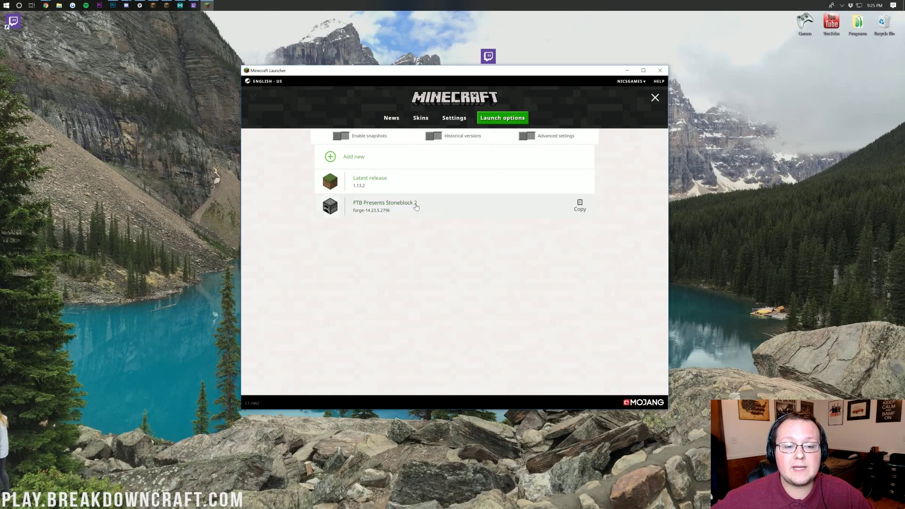
- Select the FTB Presents Stoneblock 2 profile on the launcher's main page and launch the game with it
left_click(393, 120)
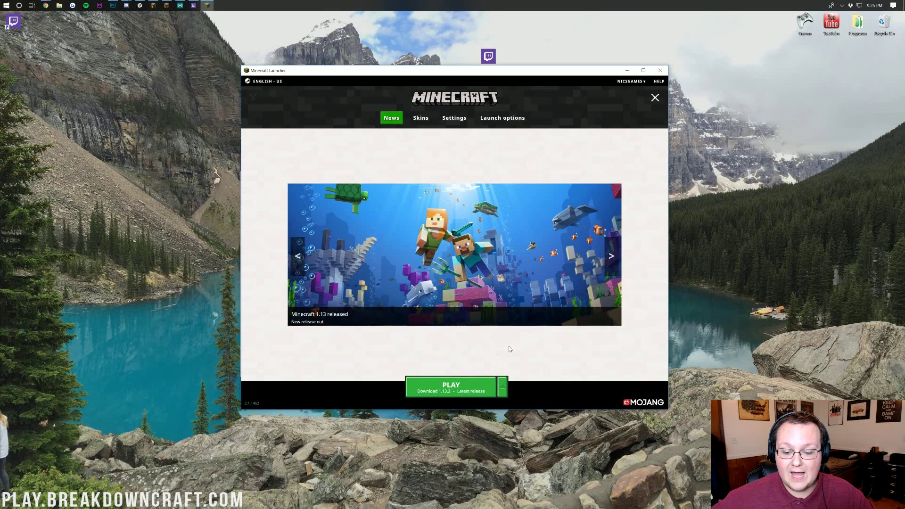
left_click(502, 390)
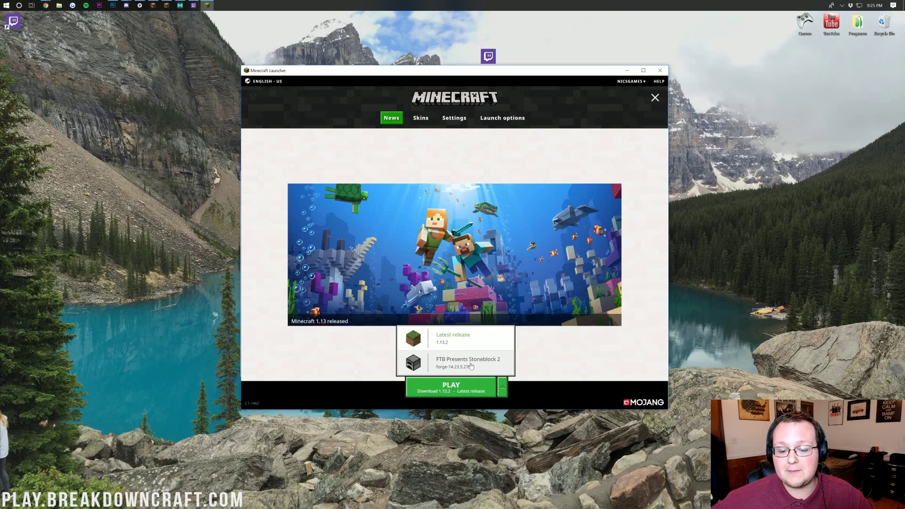
left_click(448, 367)
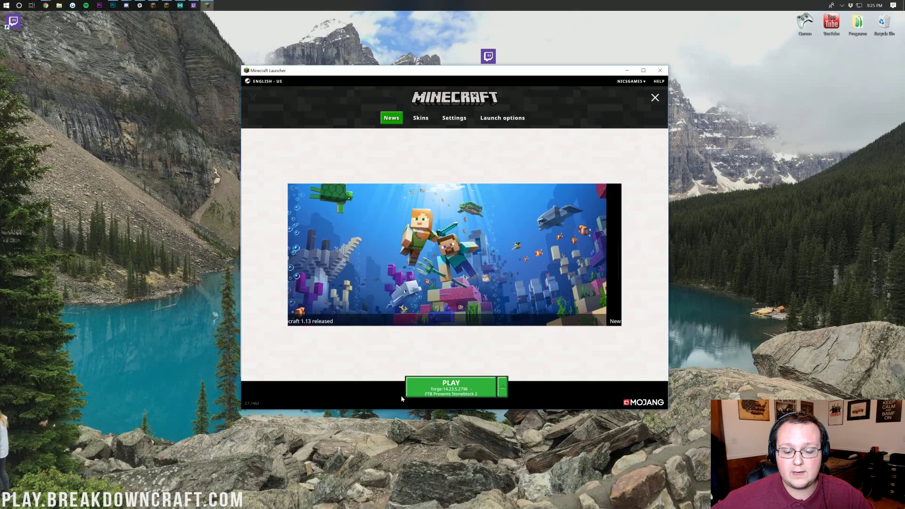
left_click(429, 390)
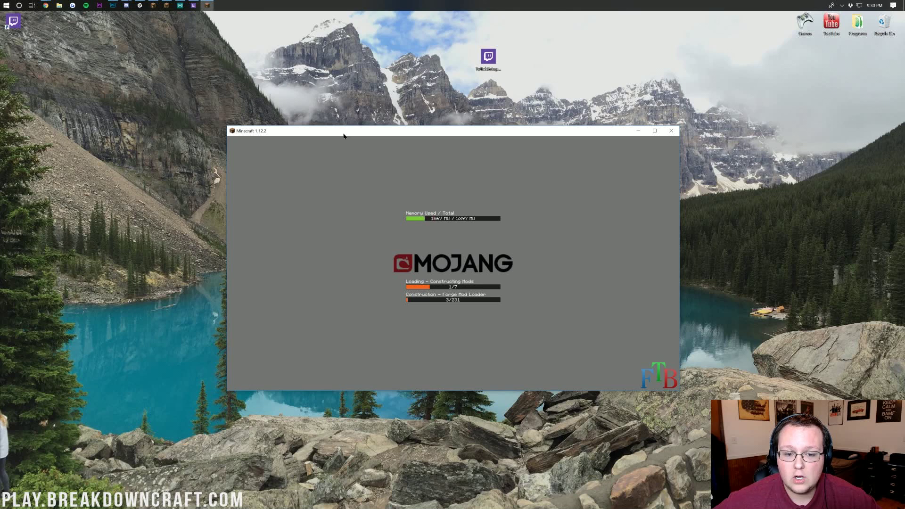
- Reposition the loading game window on the desktop and create a singleplayer Survival world named New World
left_click_drag(344, 132, 337, 114)
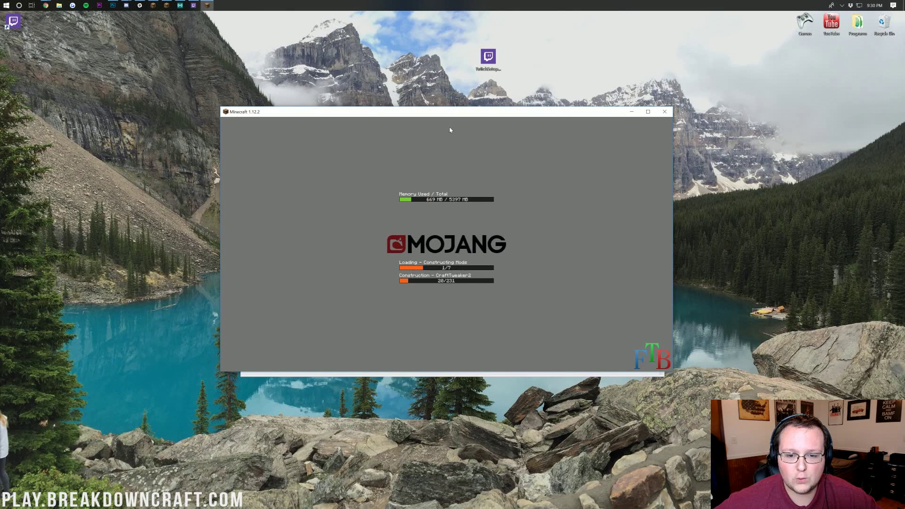
left_click_drag(448, 119, 467, 131)
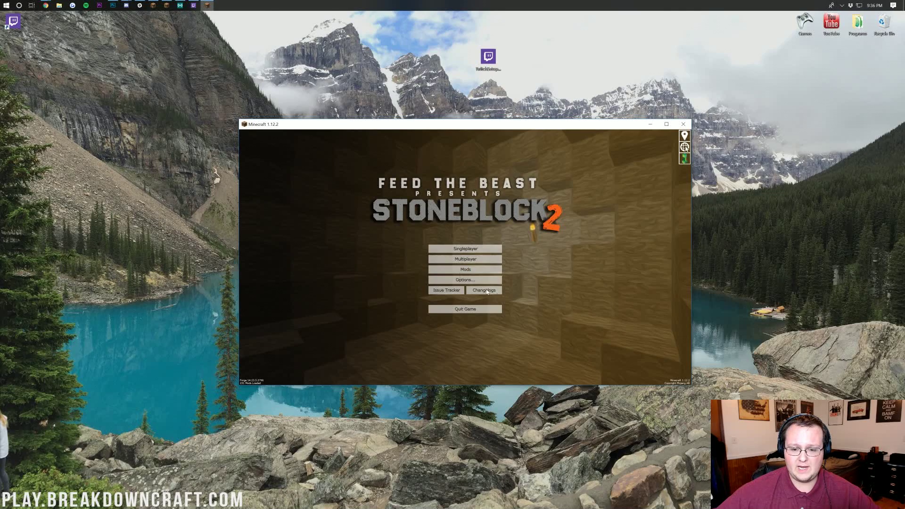
left_click(439, 249)
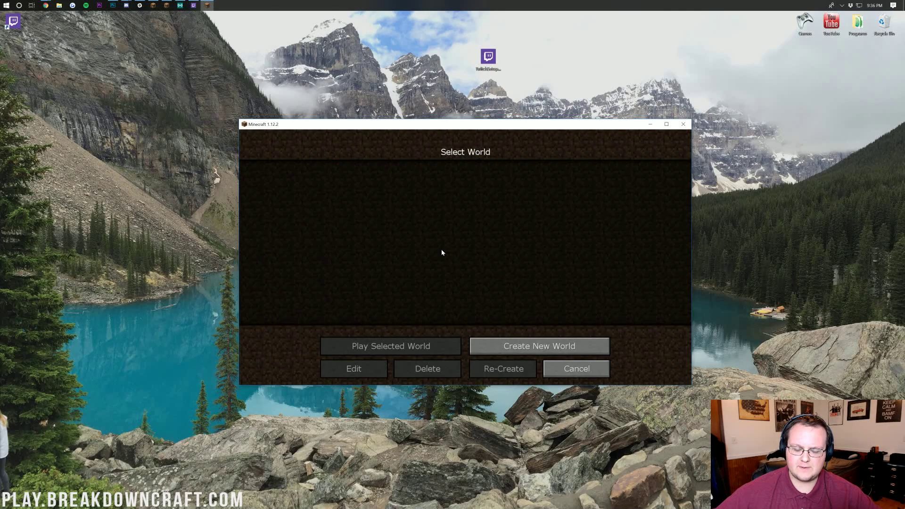
left_click(525, 344)
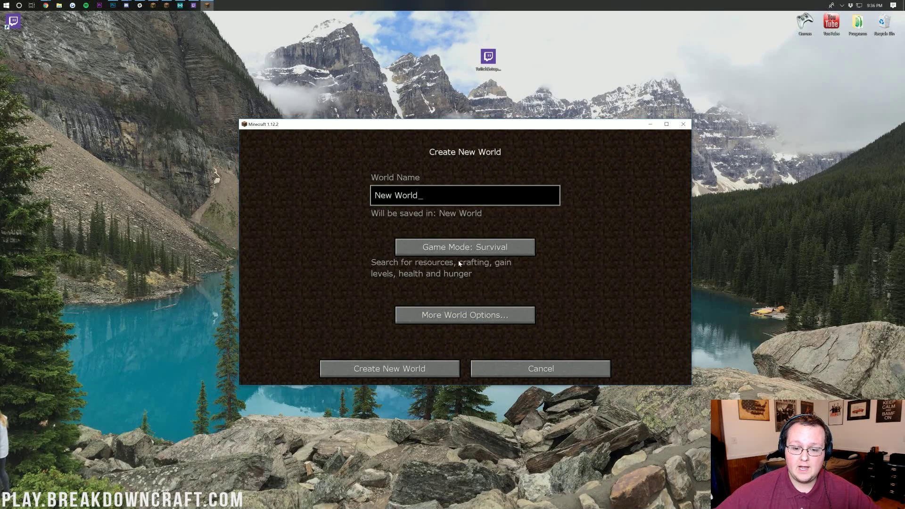
left_click(427, 366)
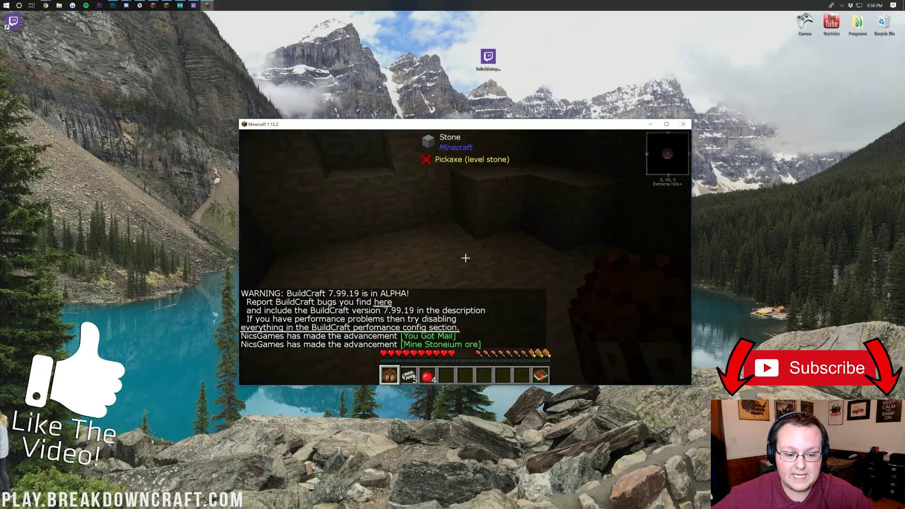
- Use the item in the first hotbar slot, and look through the quest book around the Mining Dimension quest before closing it
right_click(466, 258)
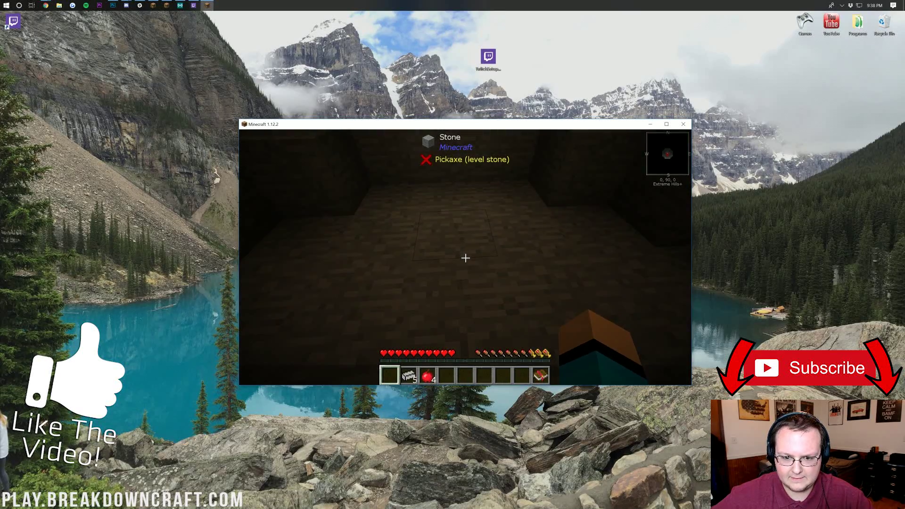
key("4")
key("9")
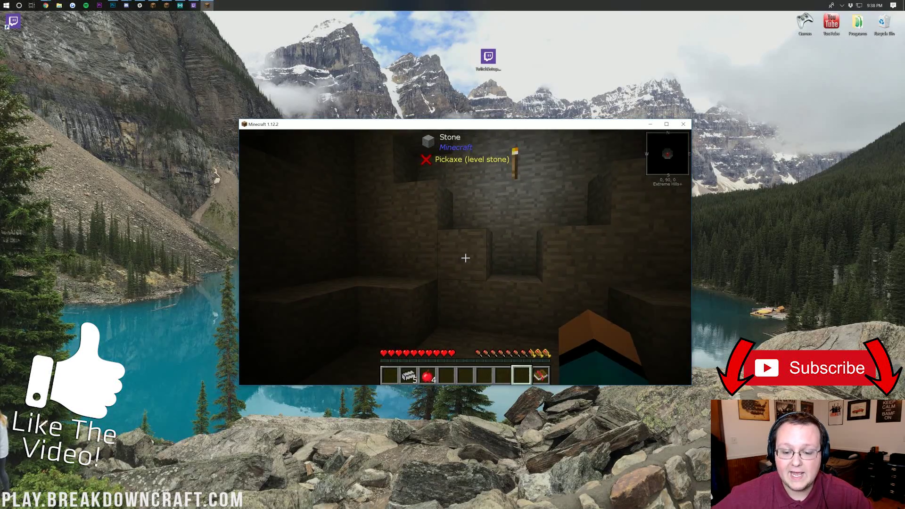
right_click(466, 258)
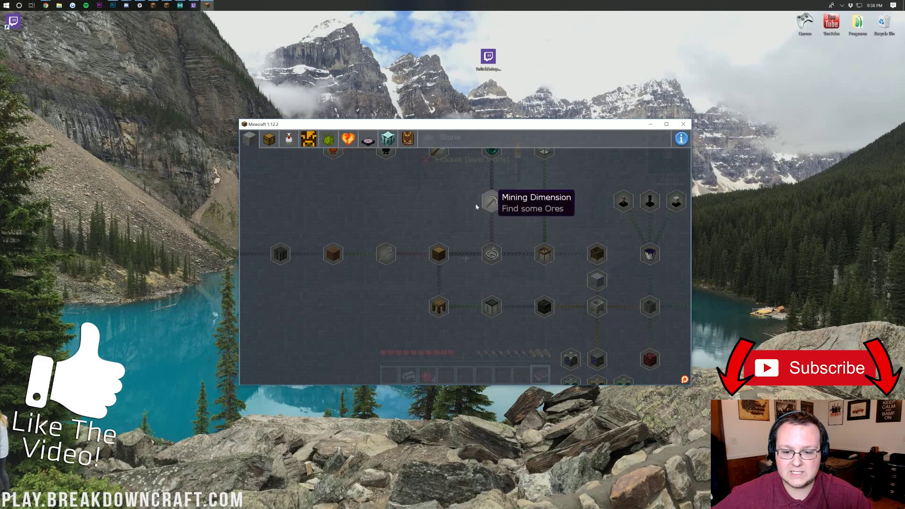
mouse_move(485, 196)
left_mouse_down()
mouse_move(378, 290)
mouse_move(509, 162)
mouse_move(284, 187)
mouse_move(550, 200)
mouse_move(490, 202)
left_mouse_up()
key("Escape")
scroll(466, 258, "up", 7)
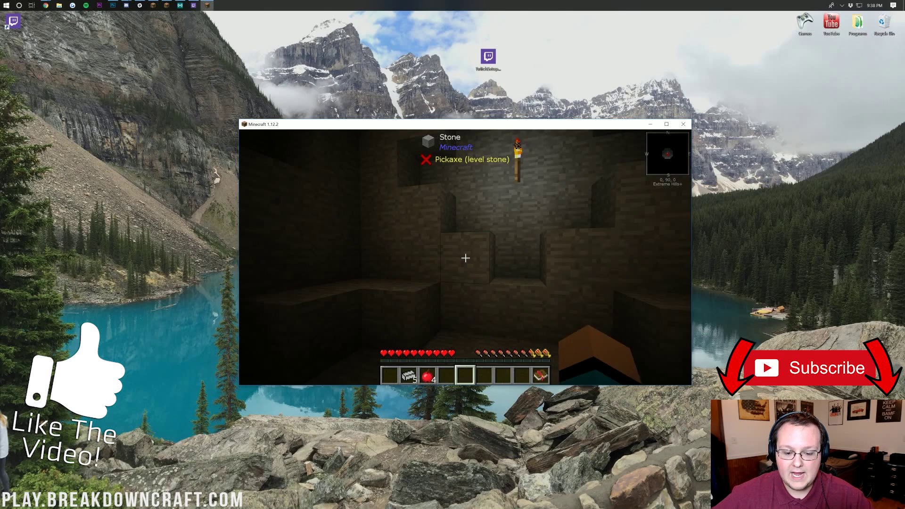